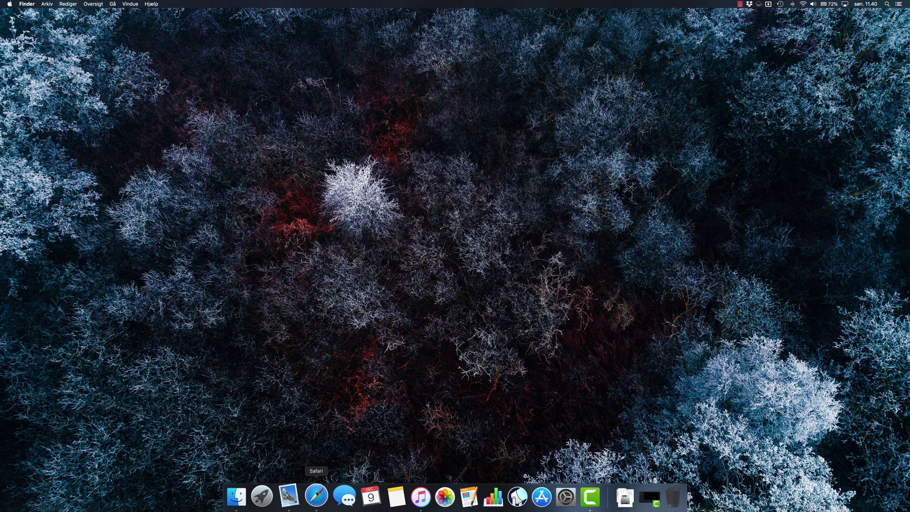
Step: Download the Suspicious Package 3.4 disk image (6.3 MB) from the mothersruin.com Download & Install page
click(316, 495)
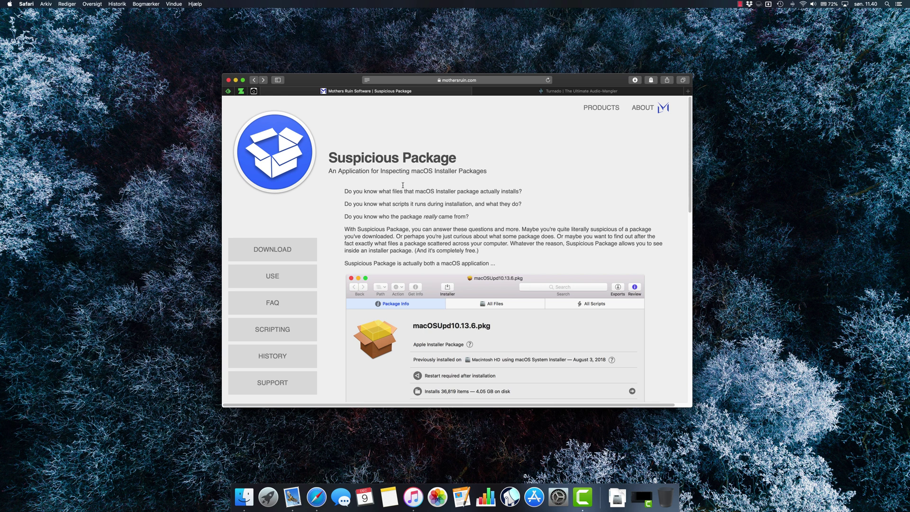
click(288, 254)
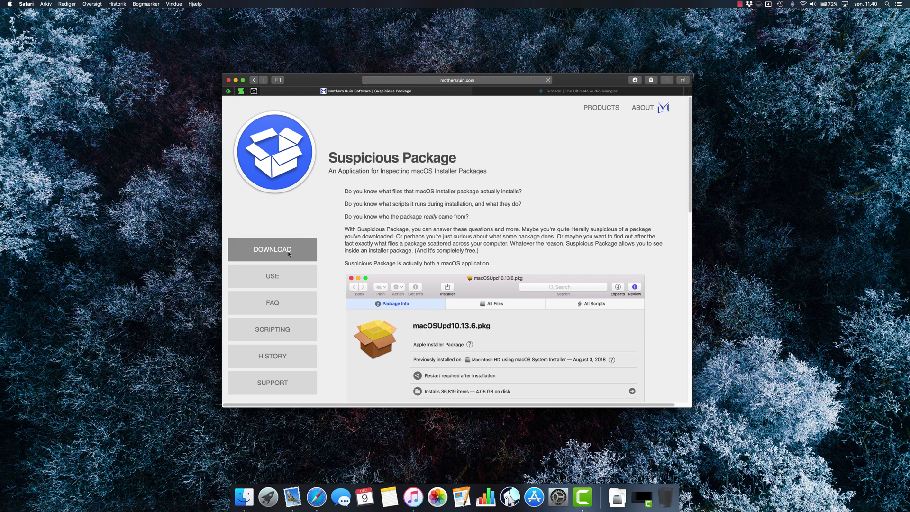
click(397, 198)
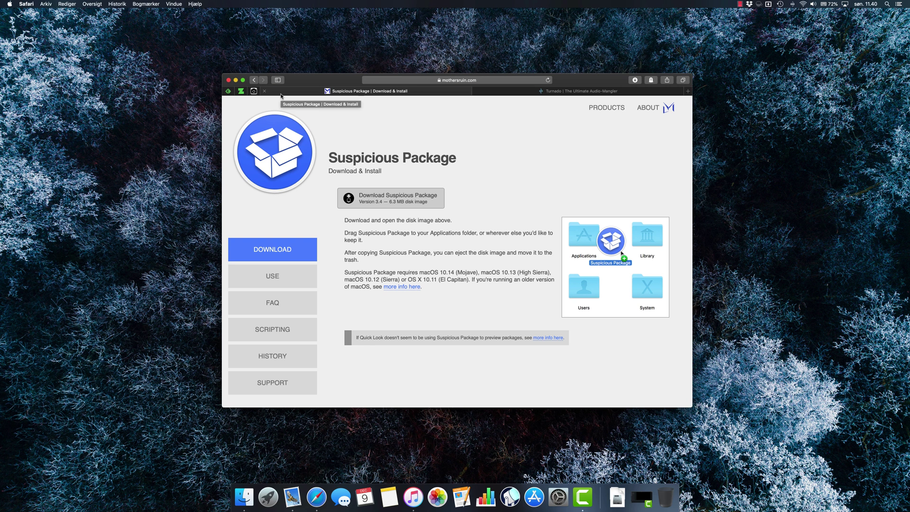
Step: Go to the Turnado page and open TurnadoDemo.dmg from the Dock's Downloads stack
click(562, 93)
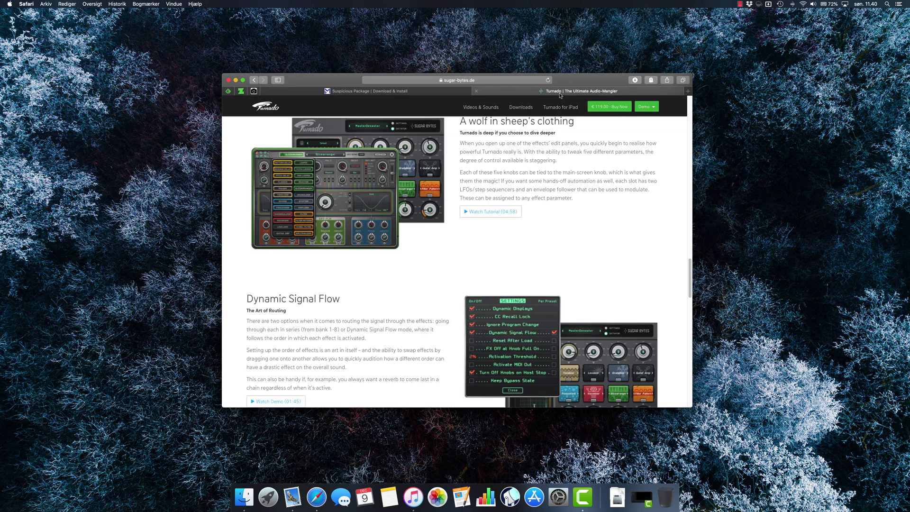
scroll(456, 155, up, 10)
scroll(456, 154, up, 10)
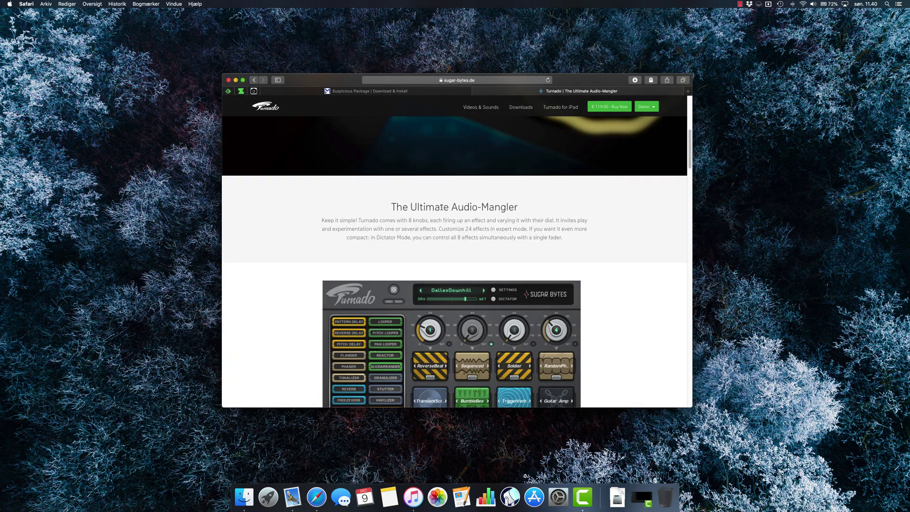
scroll(441, 207, up, 10)
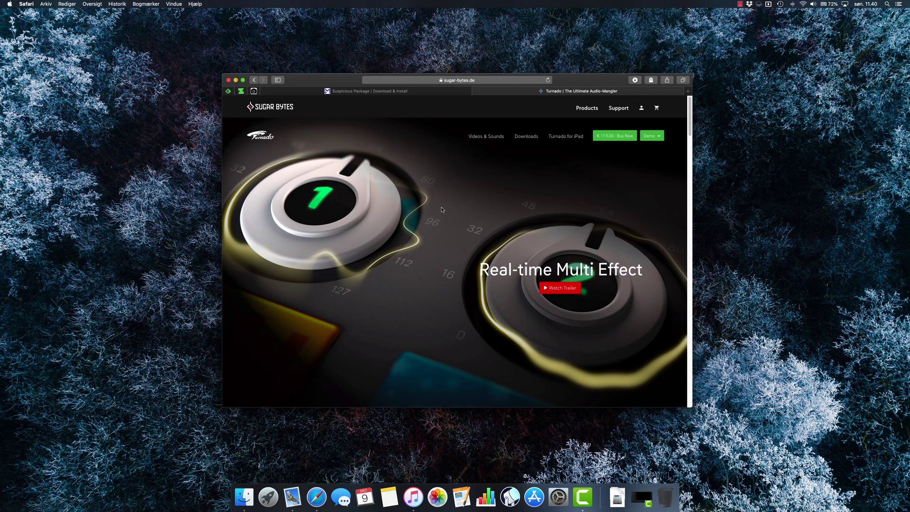
scroll(441, 209, down, 5)
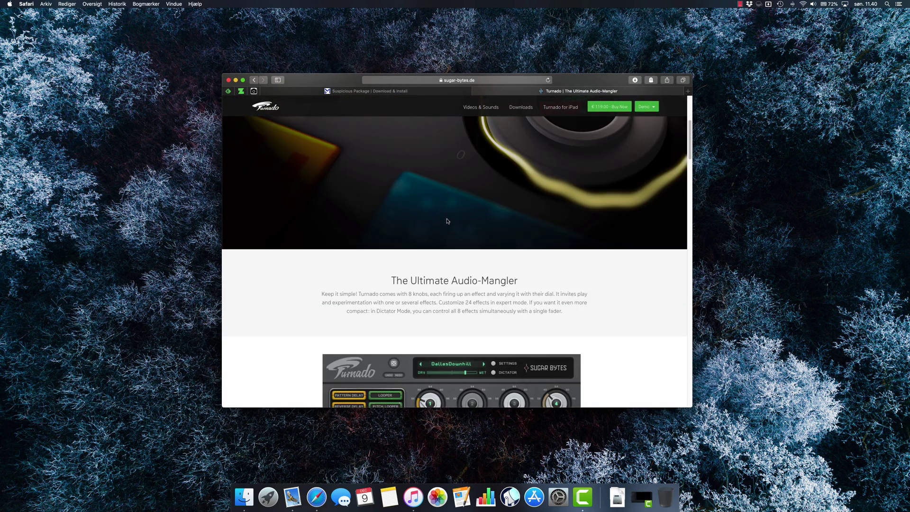
click(616, 496)
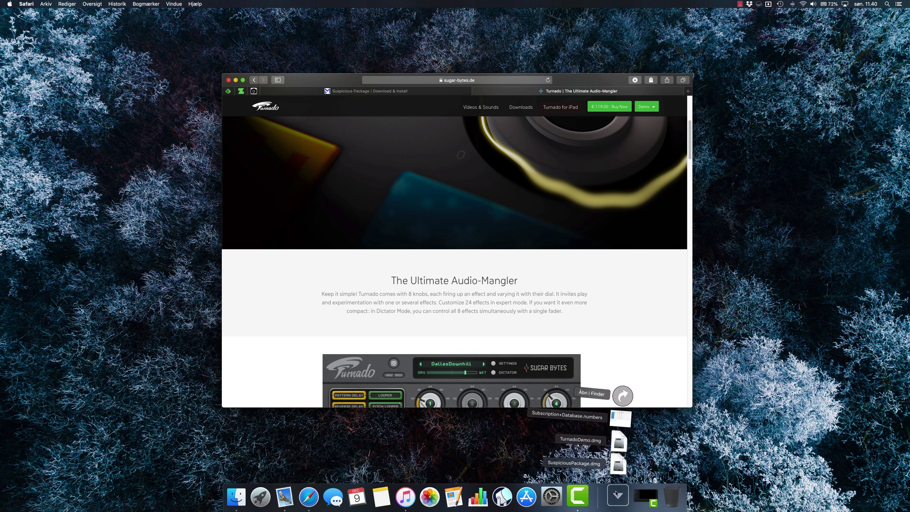
click(620, 441)
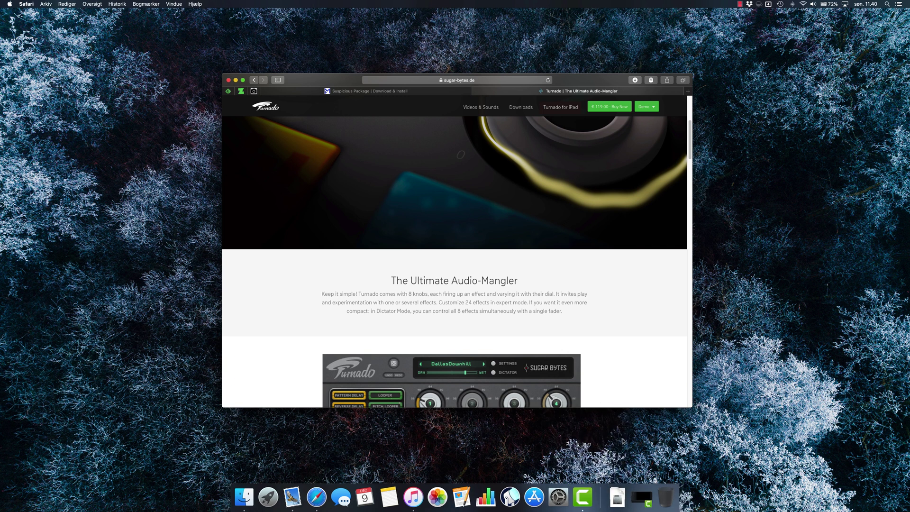
Step: Close Safari, Quick Look Turnado Demo.pkg and open it in Suspicious Package
scroll(433, 192, down, 3)
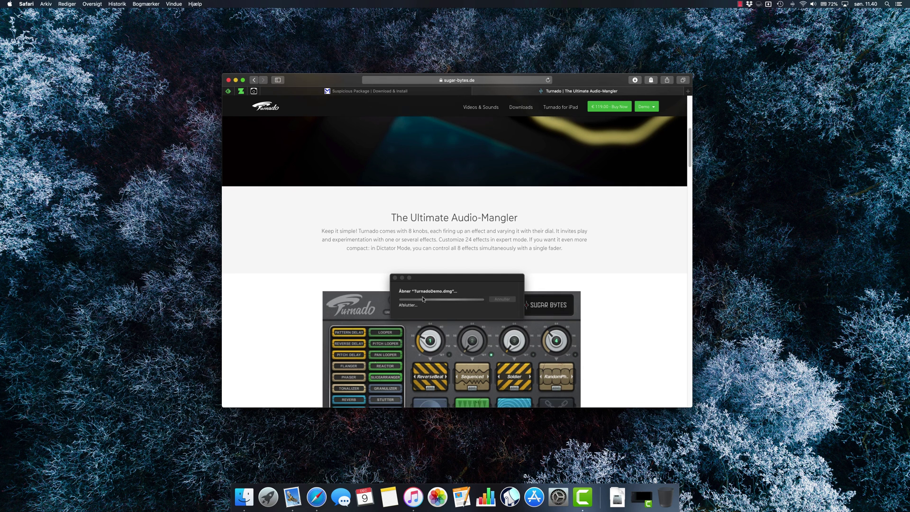
click(228, 80)
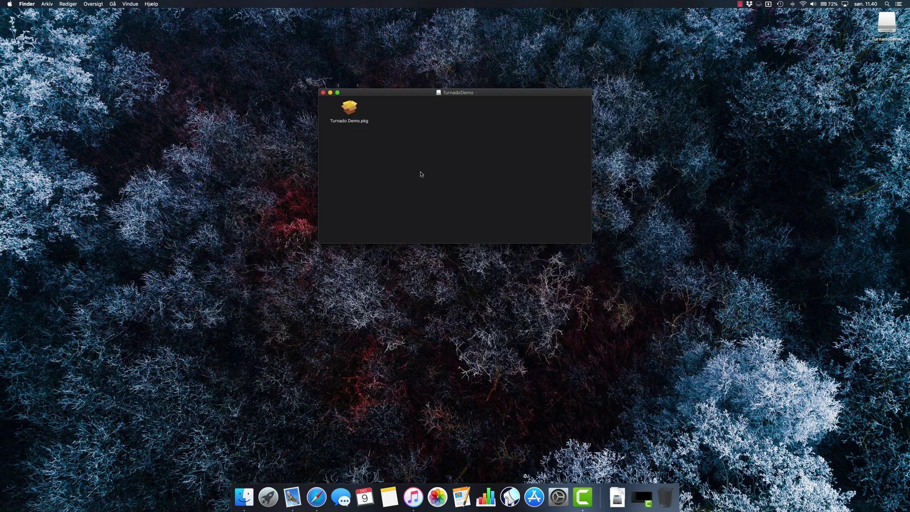
click(351, 108)
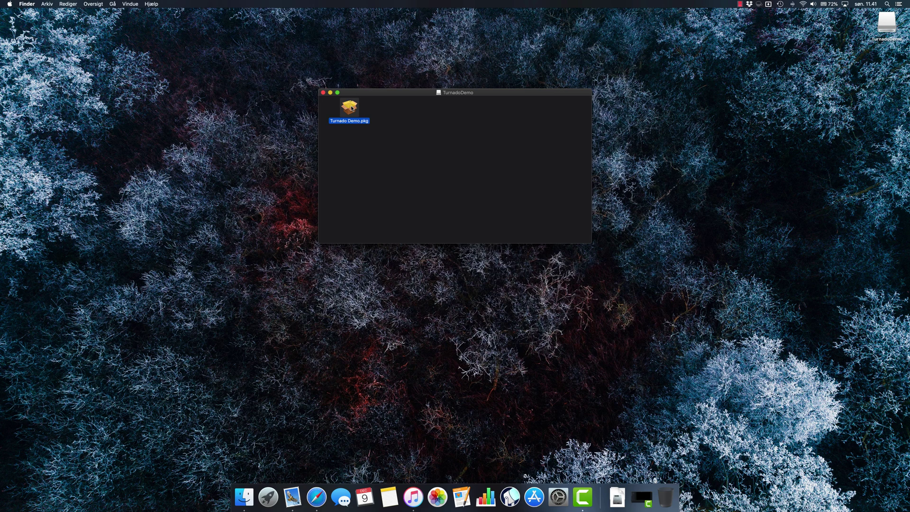
key(space)
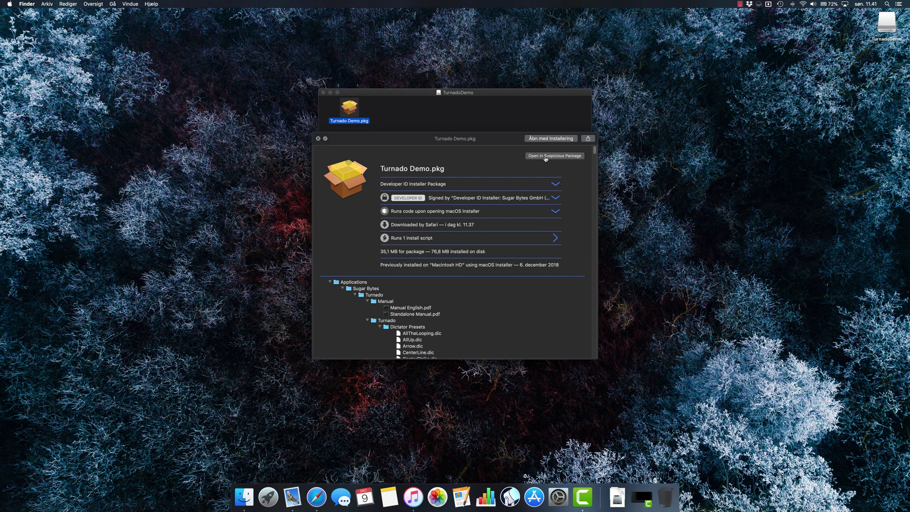
click(546, 158)
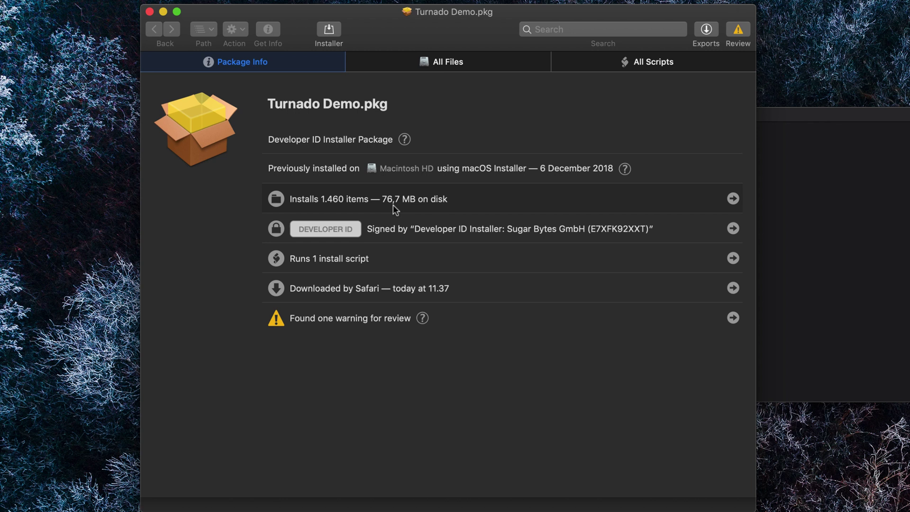
click(453, 193)
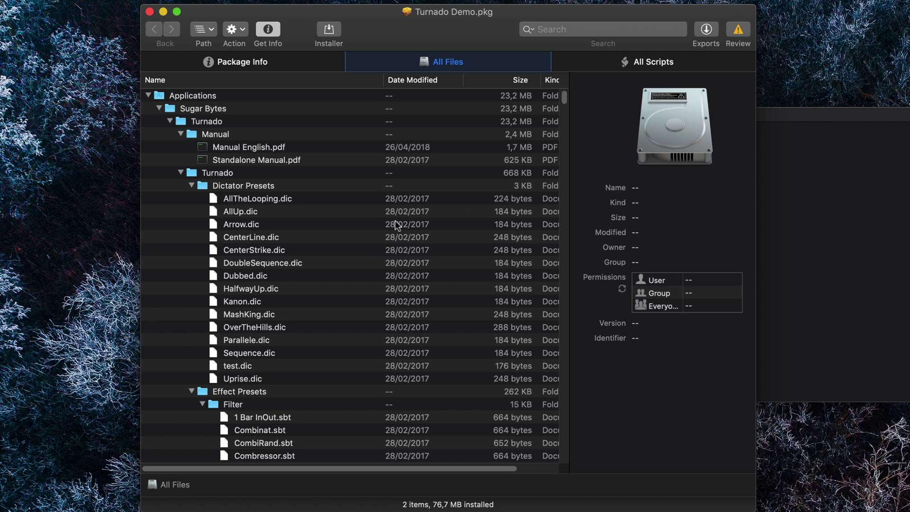
click(180, 133)
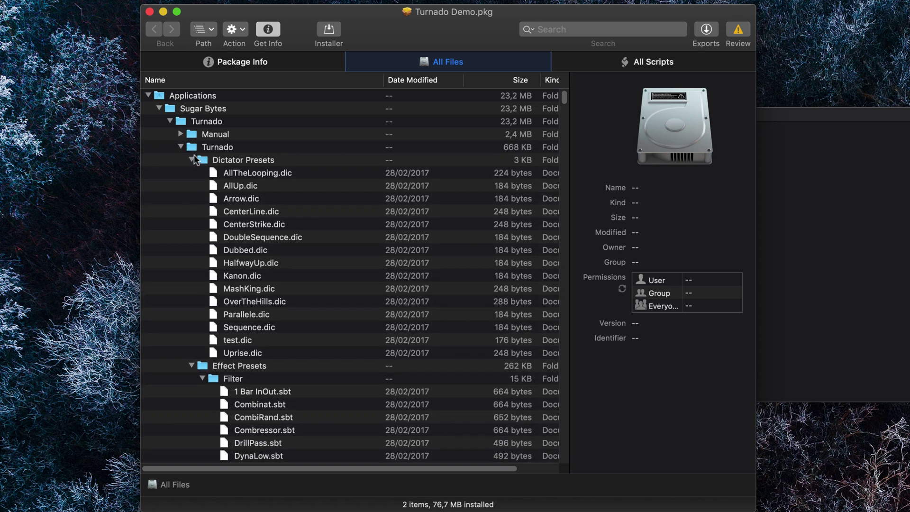
click(192, 160)
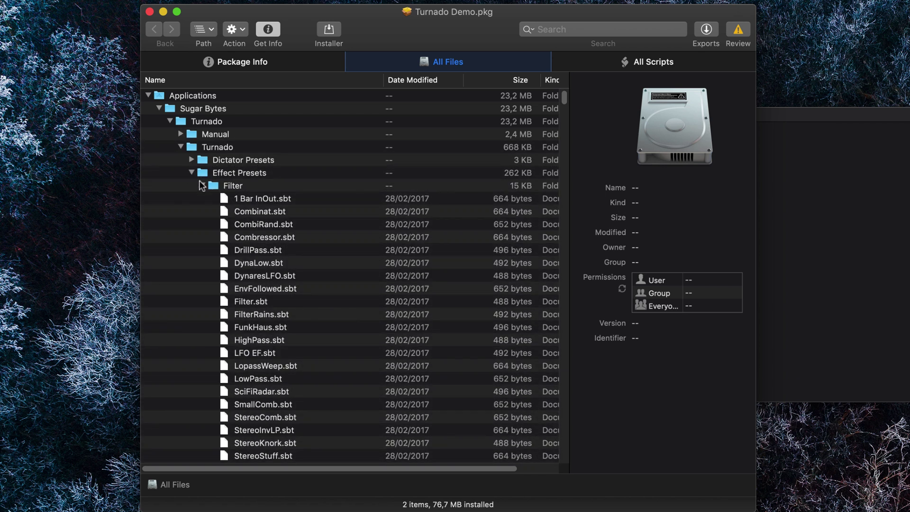
click(191, 172)
click(202, 211)
click(192, 185)
click(191, 198)
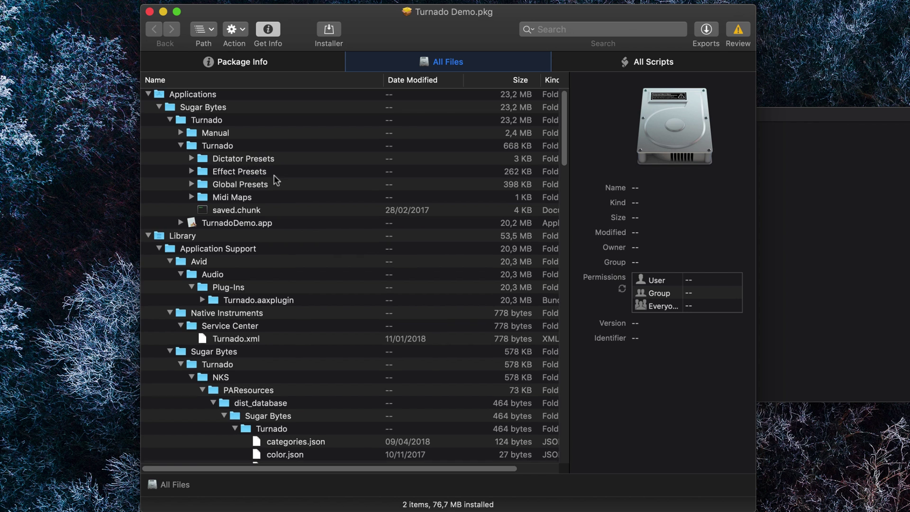
scroll(274, 175, down, 3)
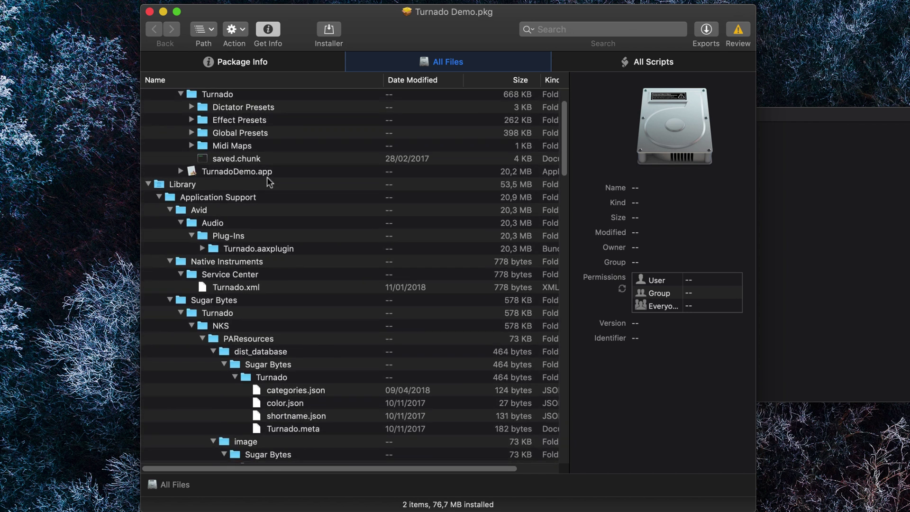
scroll(267, 178, up, 3)
scroll(266, 177, down, 10)
scroll(266, 178, down, 15)
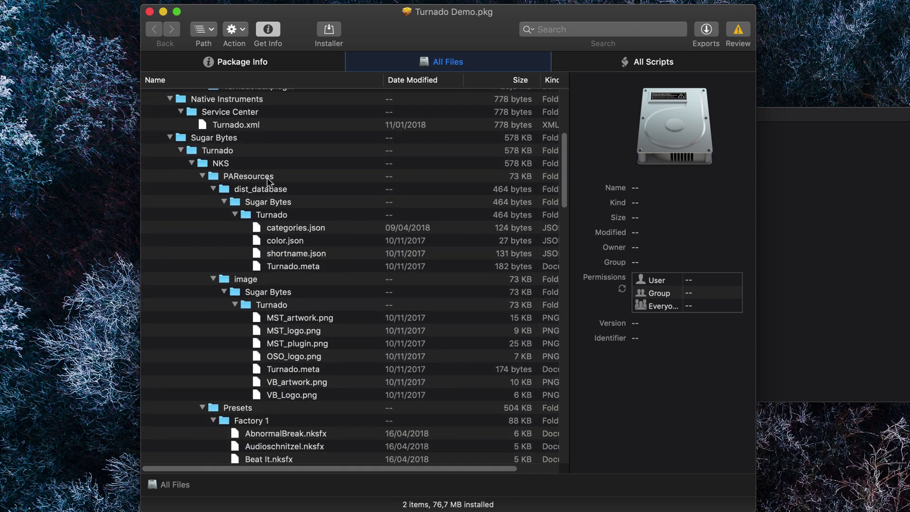
scroll(267, 182, down, 20)
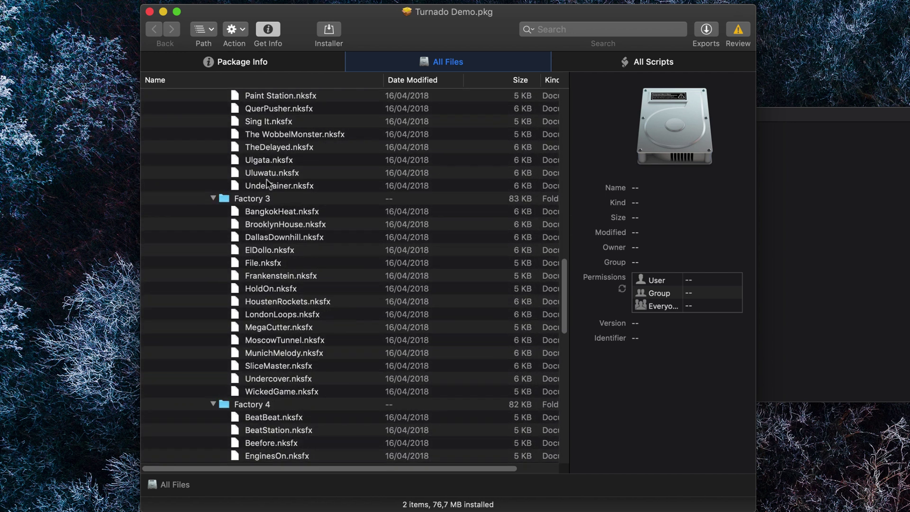
scroll(268, 181, down, 6)
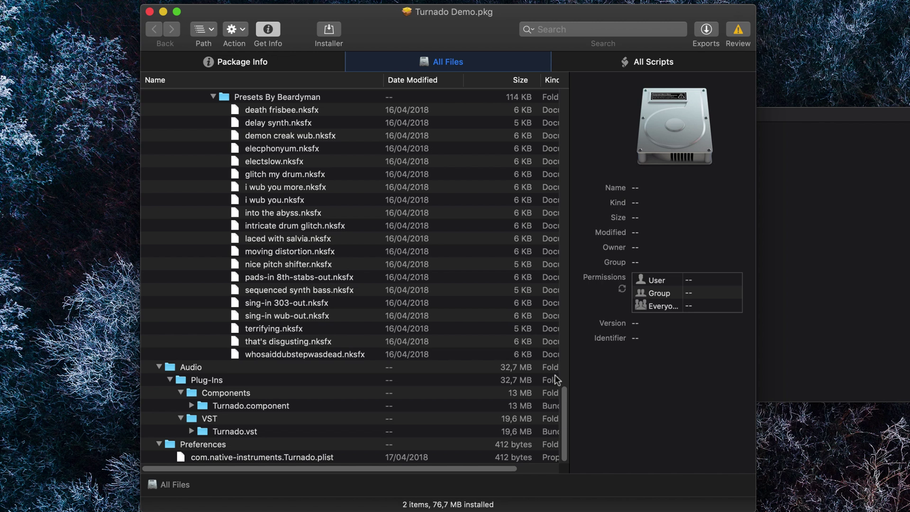
drag(562, 404, 555, 88)
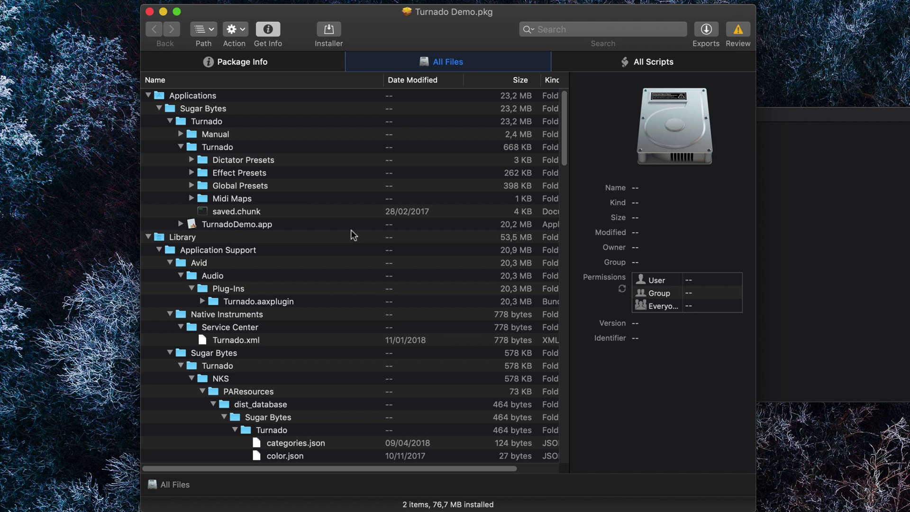
Step: On Package Info, view the Sugar Bytes GmbH Developer ID signature details, then dismiss them
click(278, 63)
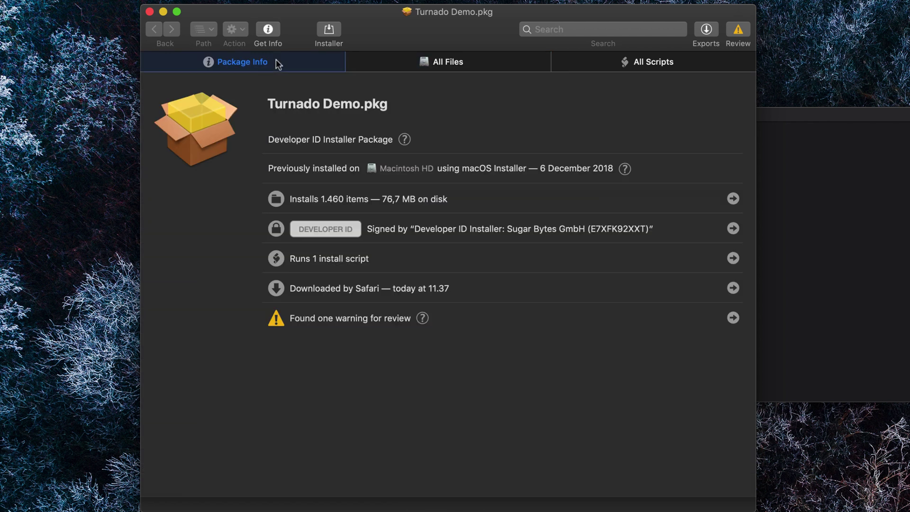
click(454, 231)
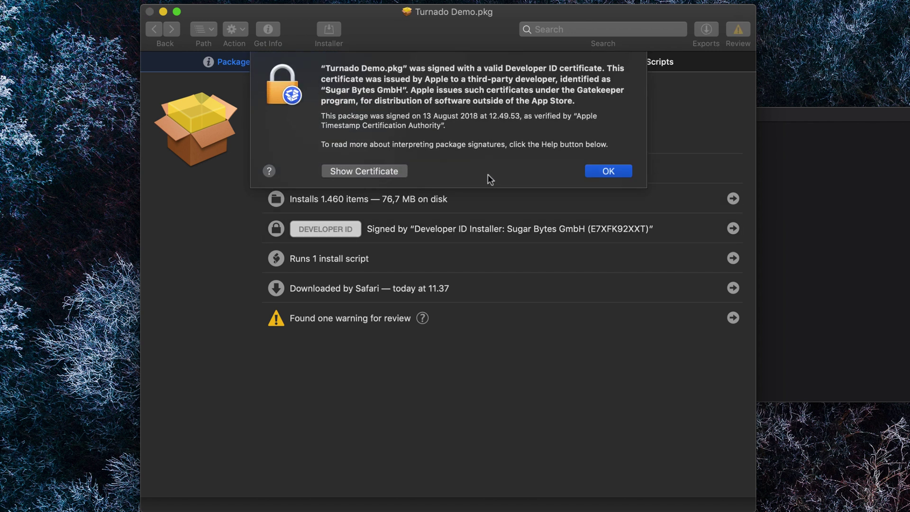
click(609, 172)
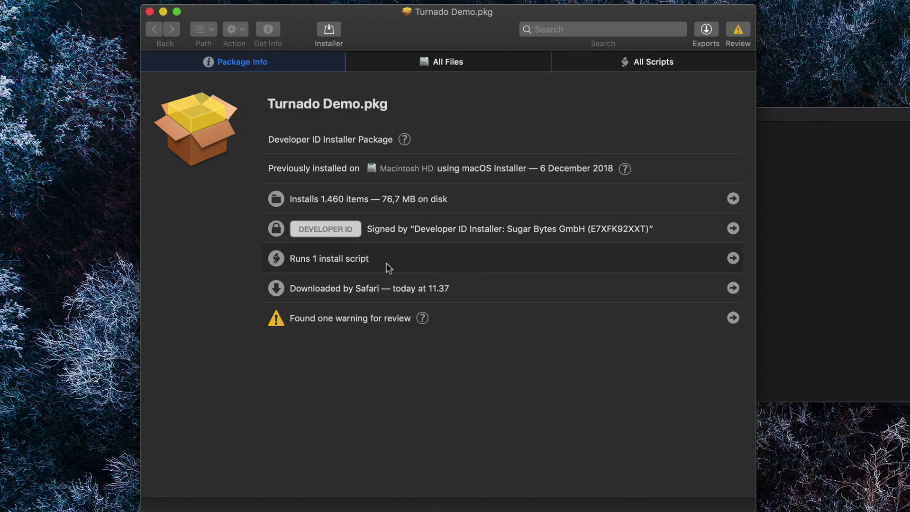
Step: Read the 21-line postinstall shell script, then go back to Package Info
click(346, 257)
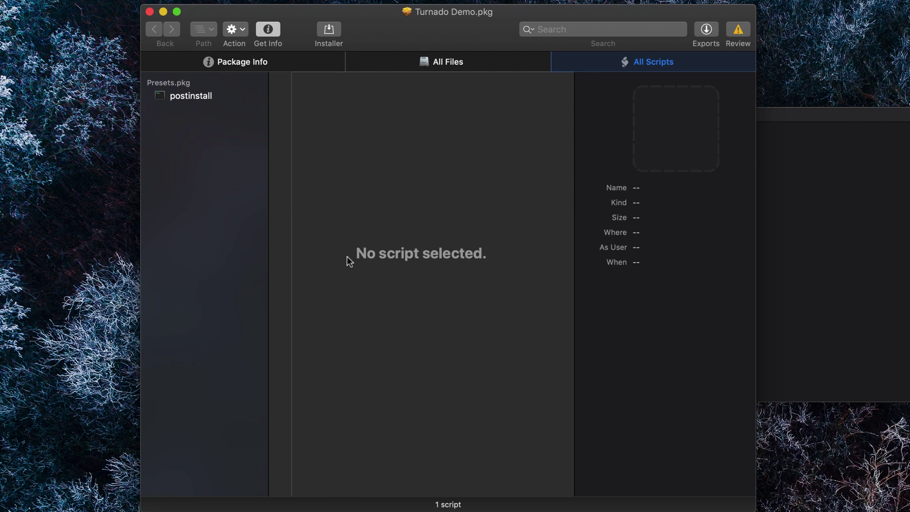
click(184, 100)
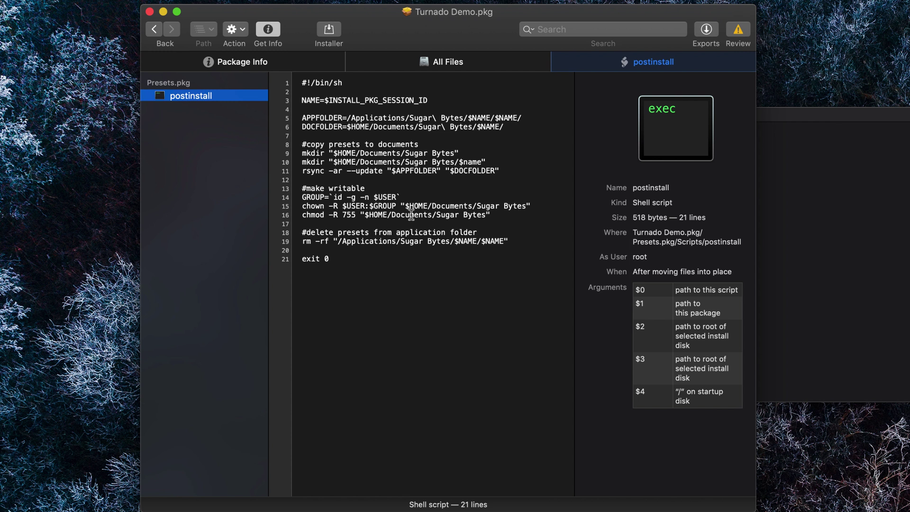
click(207, 61)
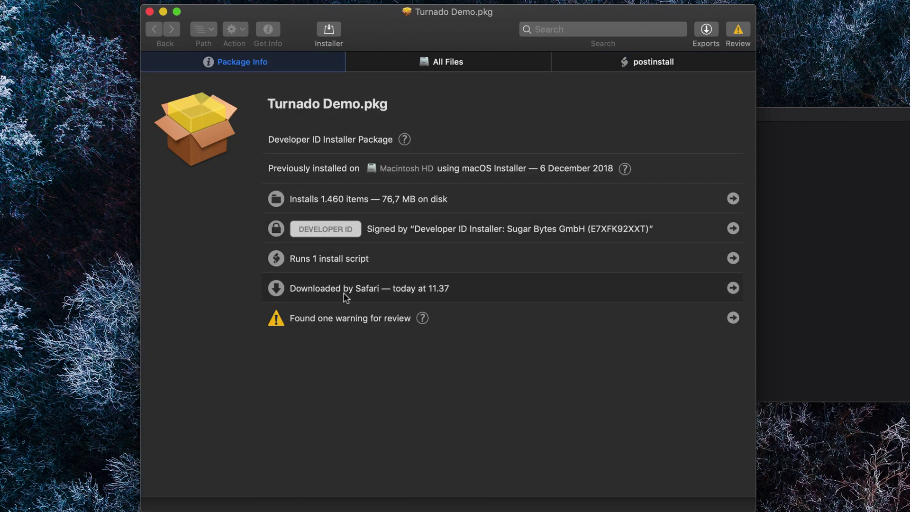
Step: Read the review warning about plug-in code running when Installer opens, then return to Package Info
click(554, 319)
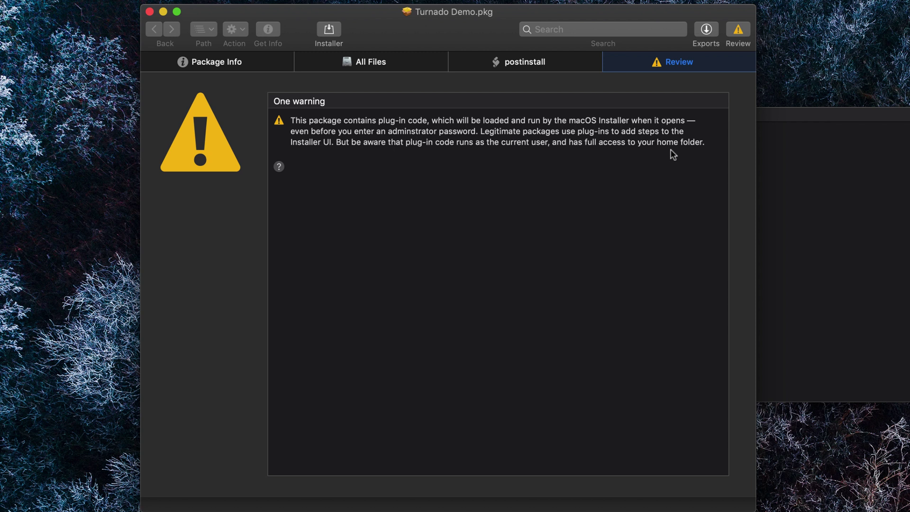
click(871, 173)
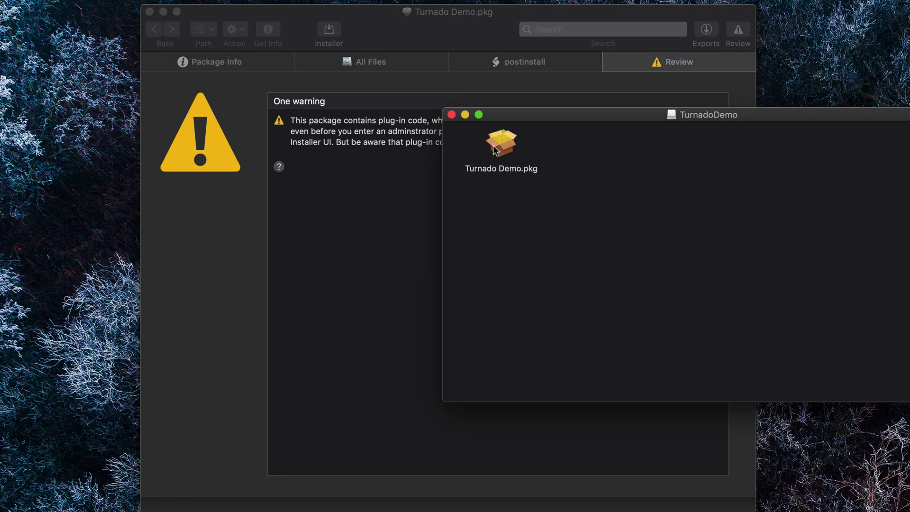
click(348, 195)
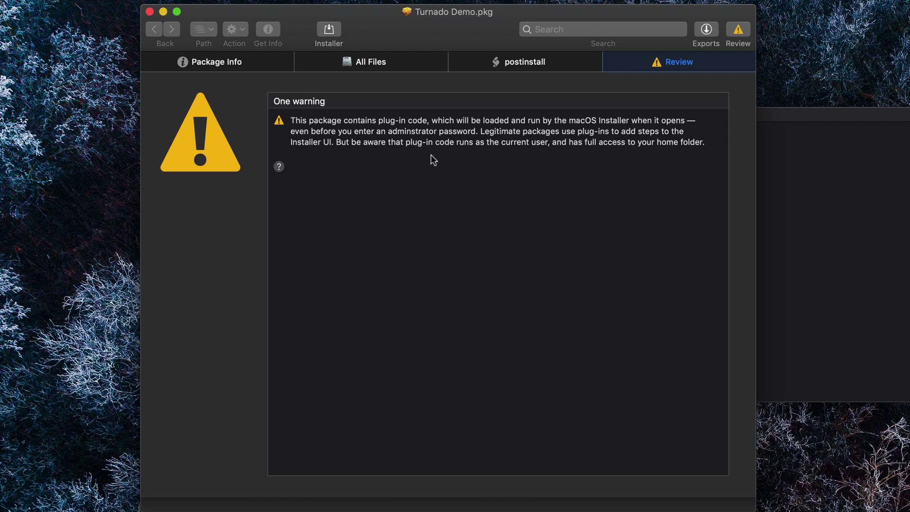
click(237, 67)
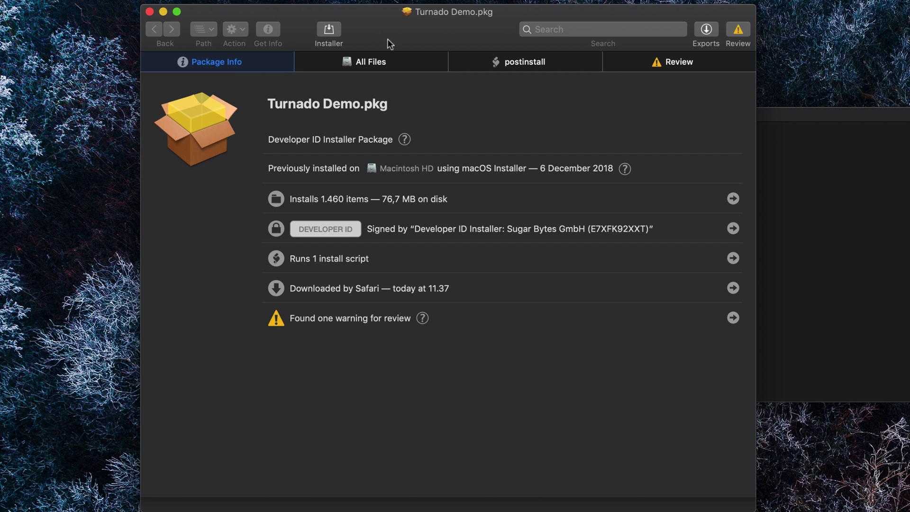
Step: Show the All Files tab with the Applications and Library folder trees
click(373, 64)
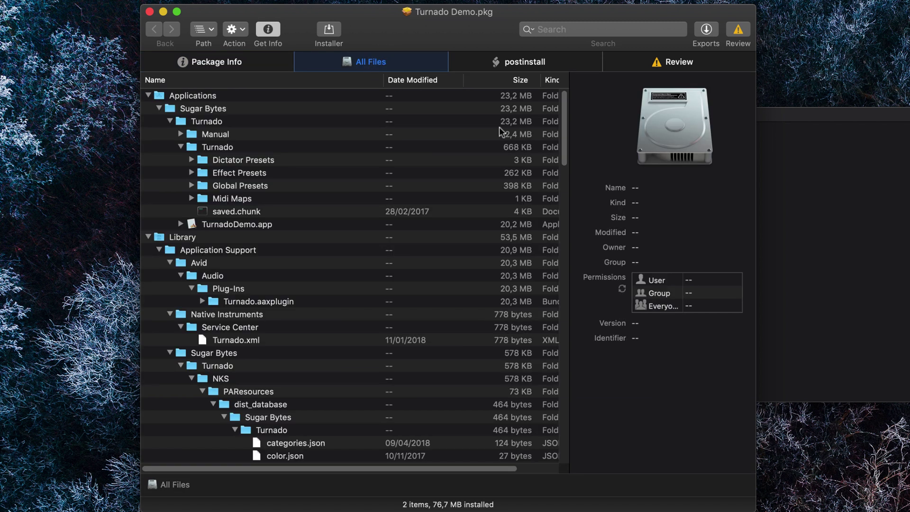